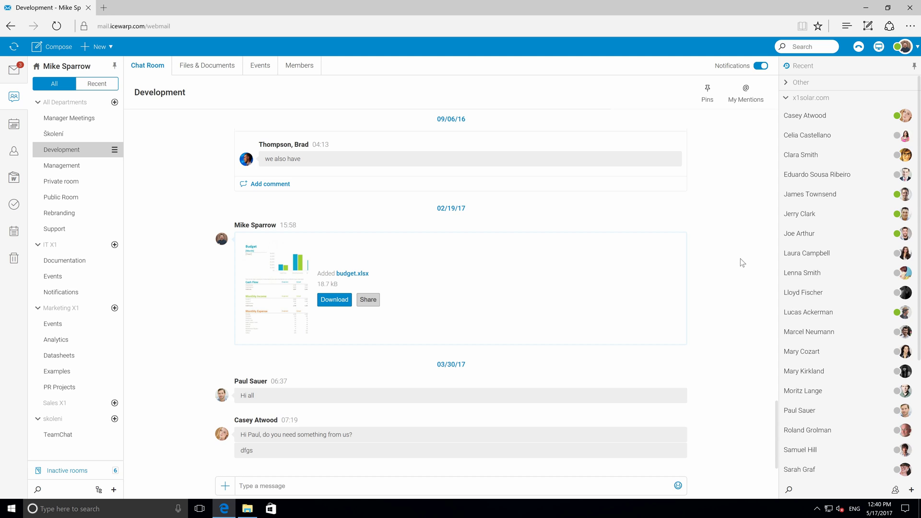
Open the Downloads folder in File Explorer and launch TeamChat-x64-12.0.1.msi.
left_click(250, 515)
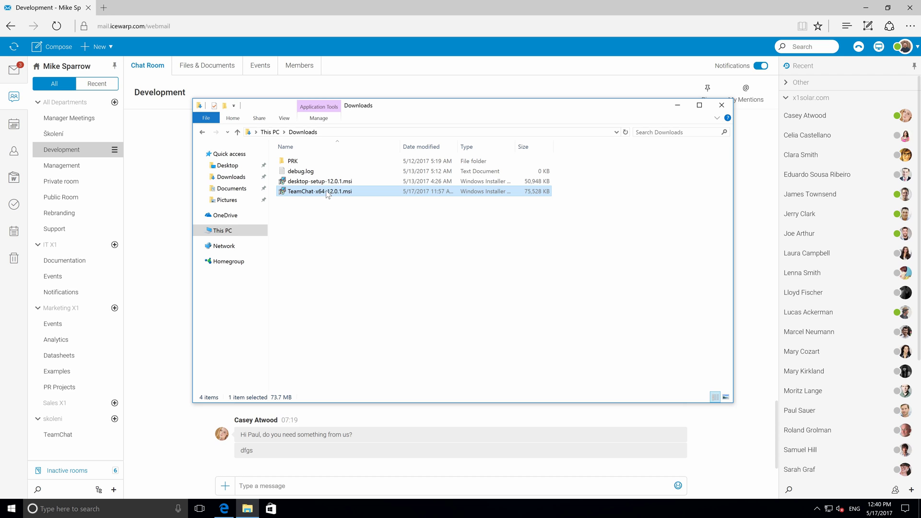
double_click(326, 192)
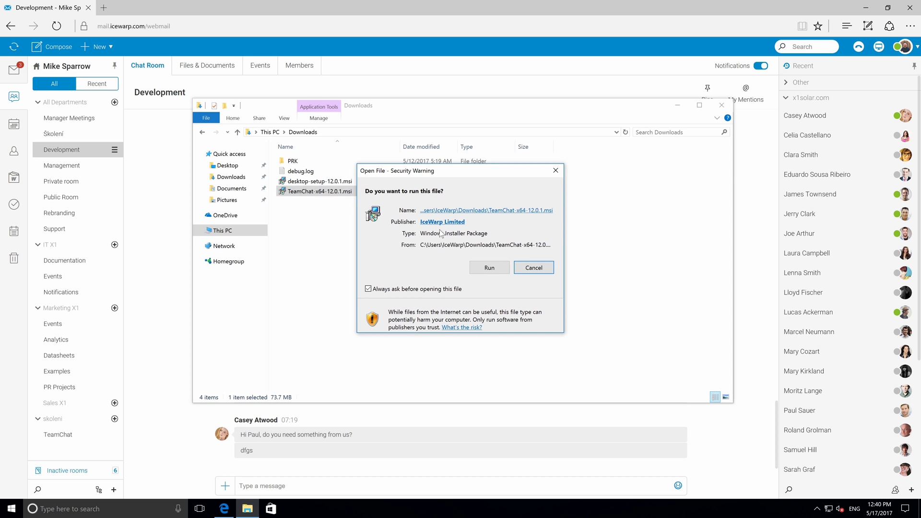
Allow the installer to run and accept the TeamChat license agreement terms.
left_click(483, 266)
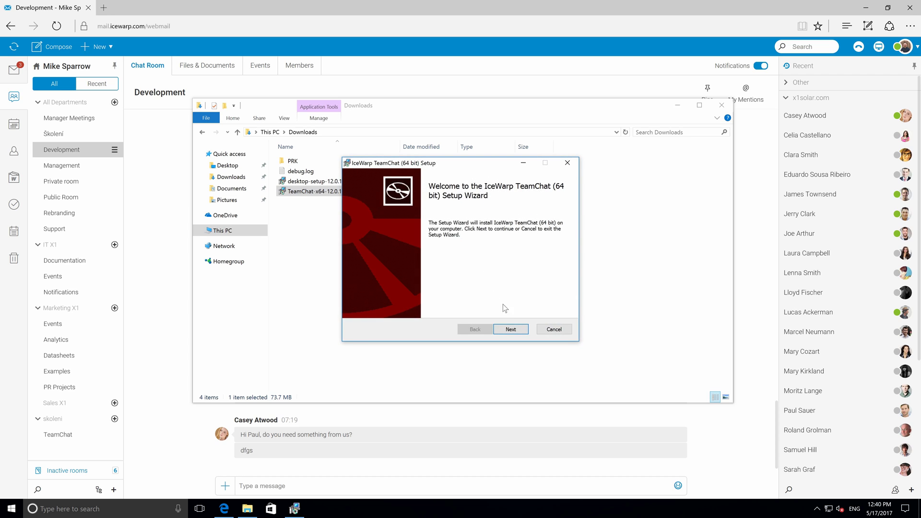
left_click(515, 331)
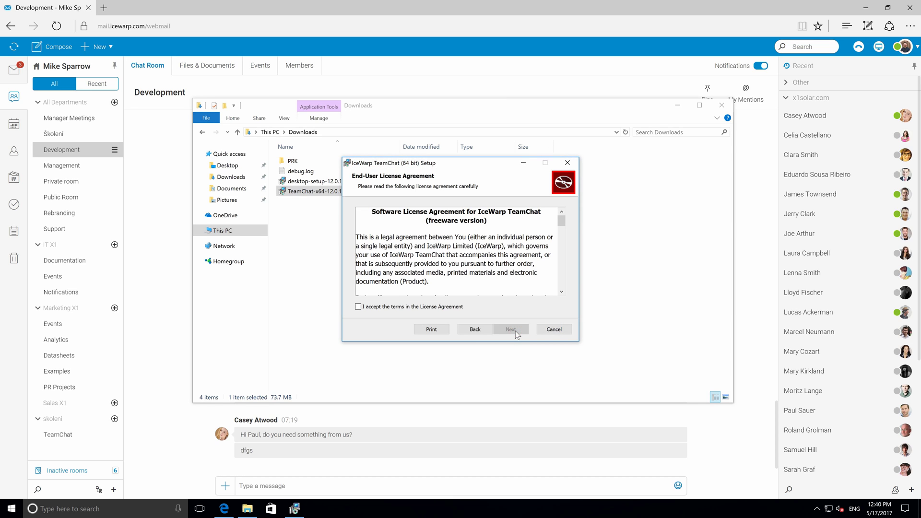
scroll(491, 267, "down", 1)
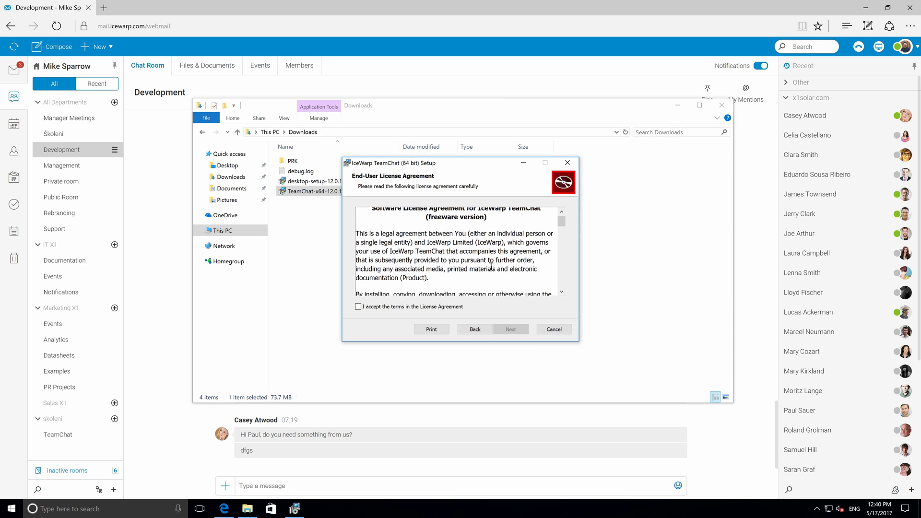
scroll(490, 267, "down", 15)
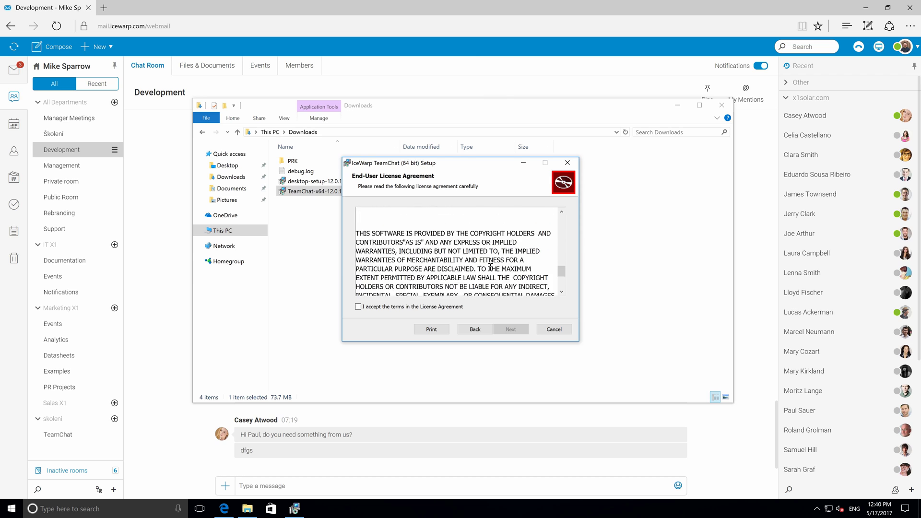
left_click(446, 307)
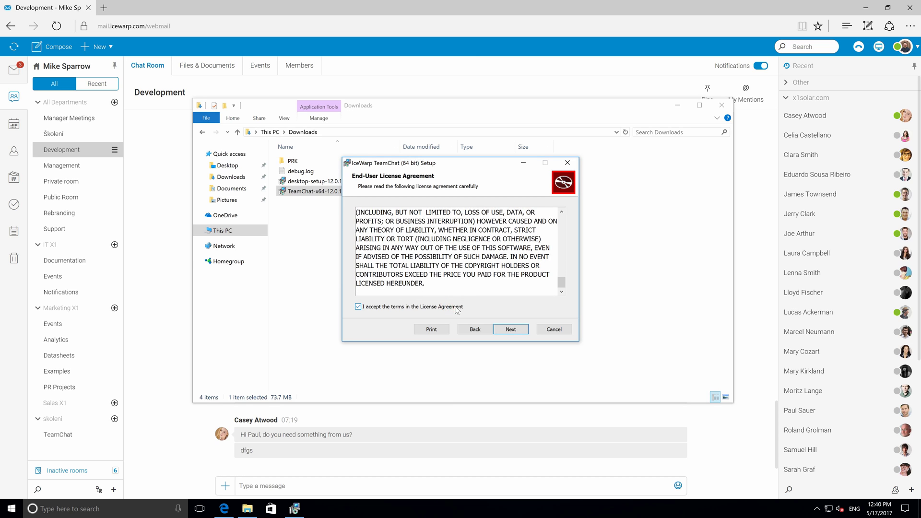
Install TeamChat into C:\Program Files\IceWarpTC\ and finish with 'Launch IceWarp TeamChat' checked.
left_click(530, 335)
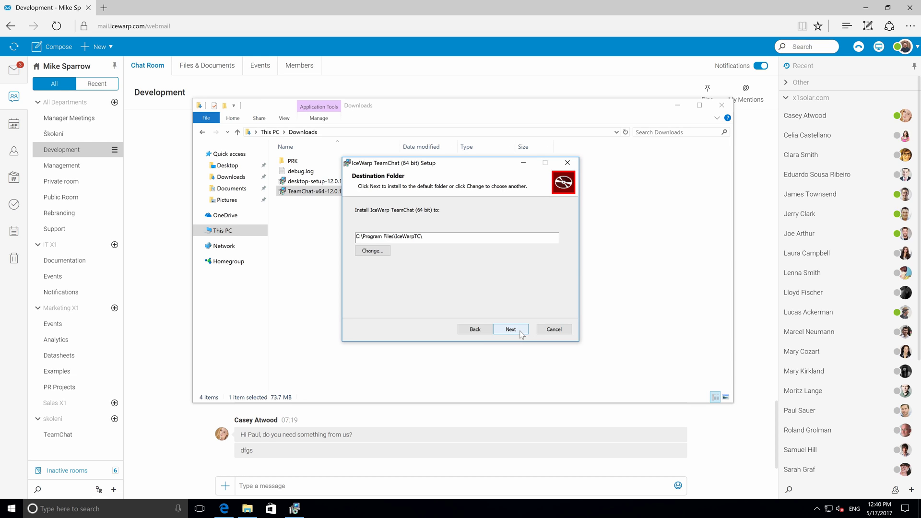
left_click(521, 334)
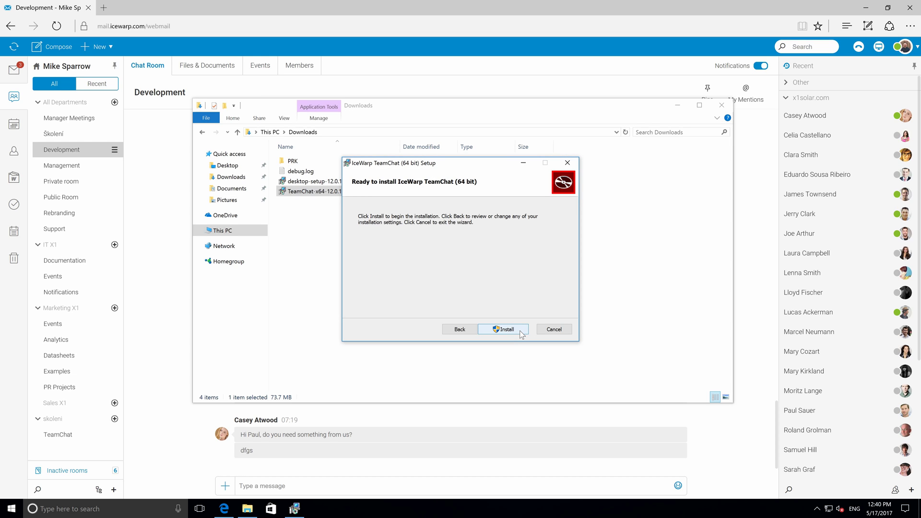
left_click(520, 329)
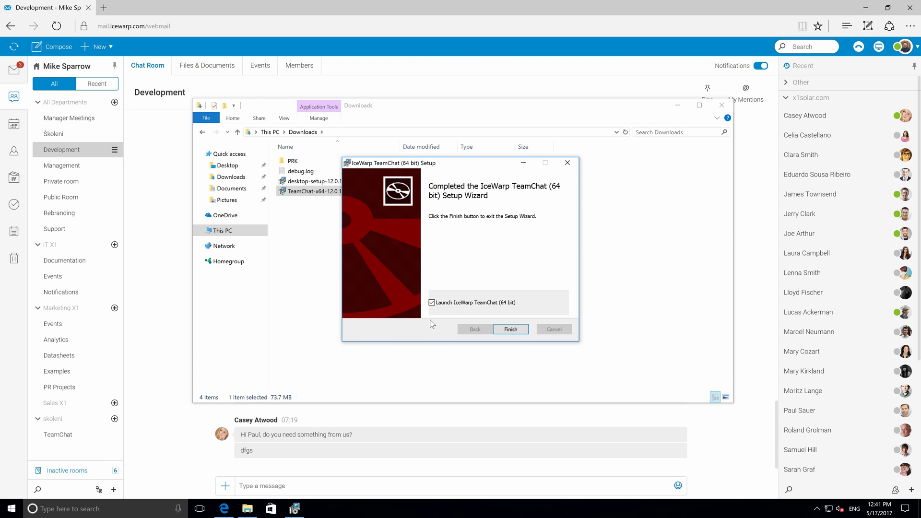
left_click(512, 331)
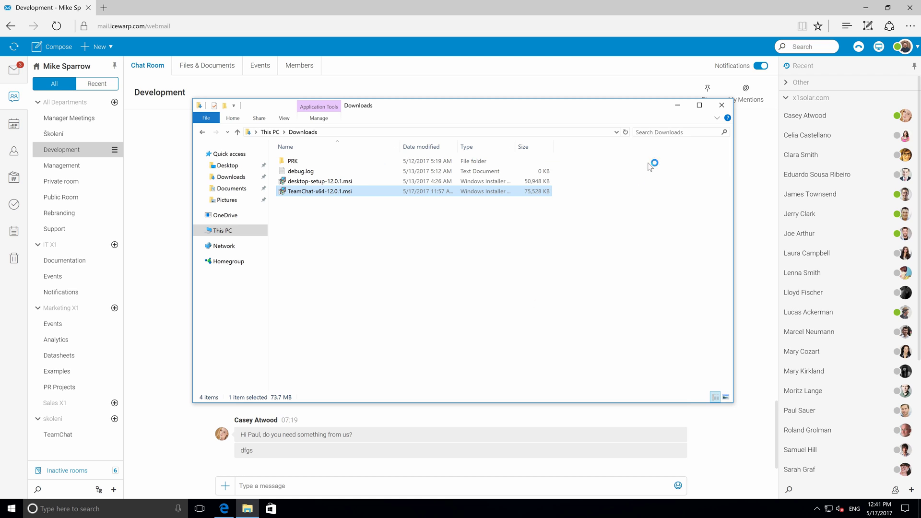
Close Explorer, minimize the browser, and sign in with the account e-mail and password.
left_click(721, 104)
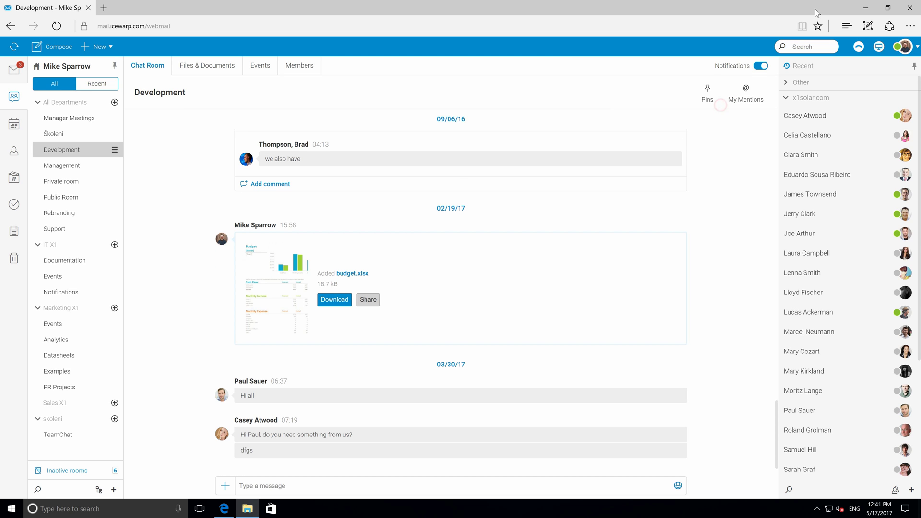
left_click(866, 8)
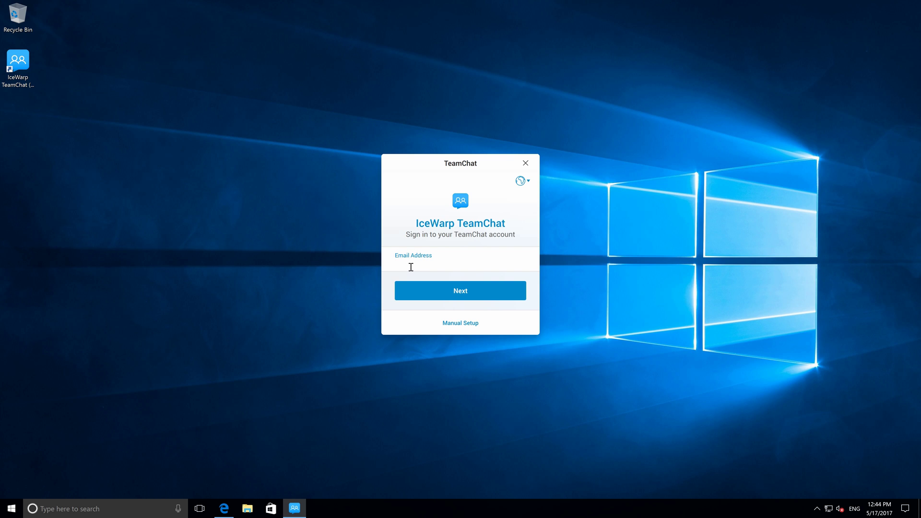
key("Return")
type("•••••••••••••••")
key("Return")
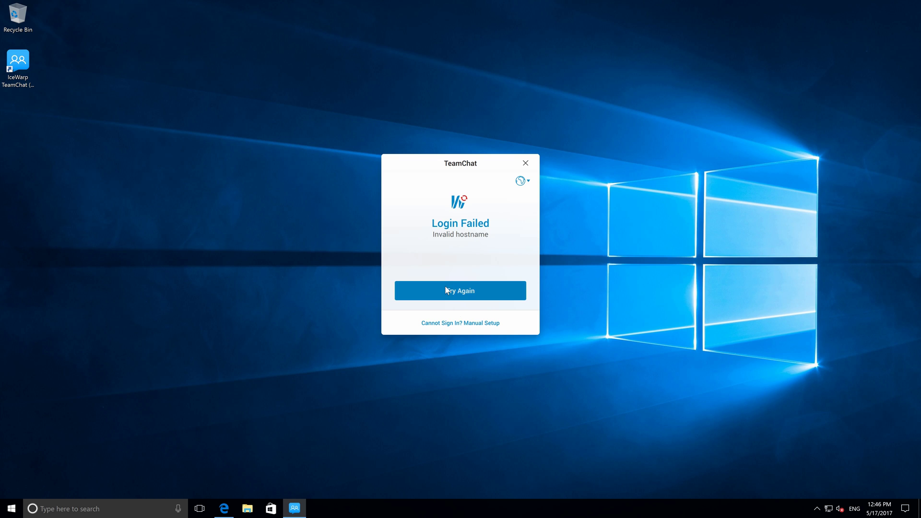
Use manual setup with server hostname mail.icewarp.com to connect and reach the Rebranding room.
left_click(456, 324)
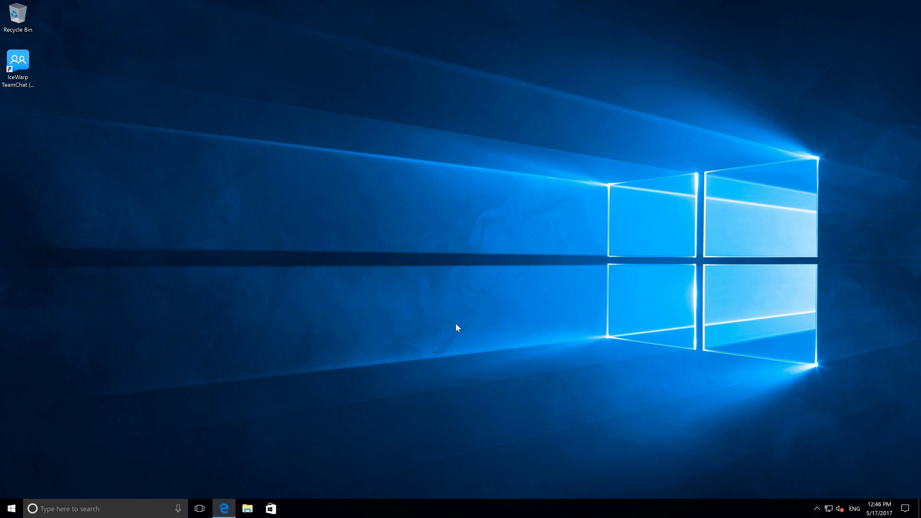
left_click(598, 364)
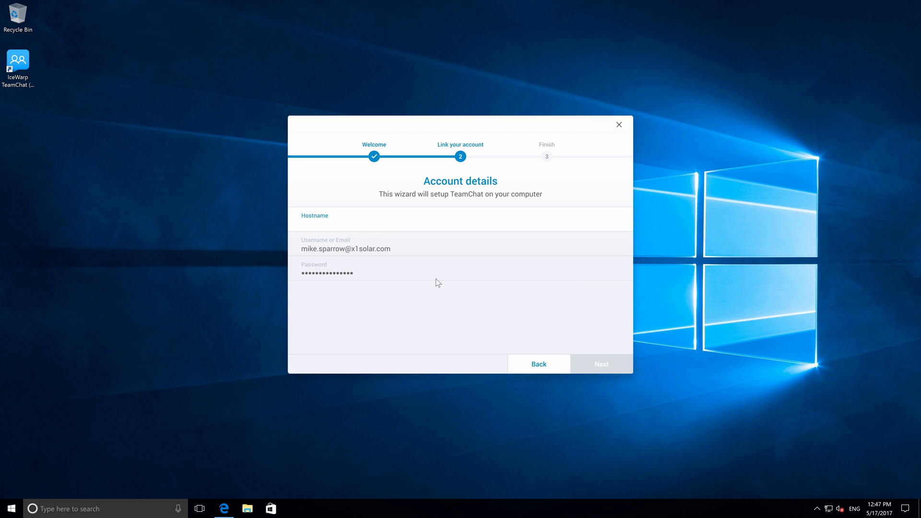
left_click(327, 225)
type("mail.icewarp.com")
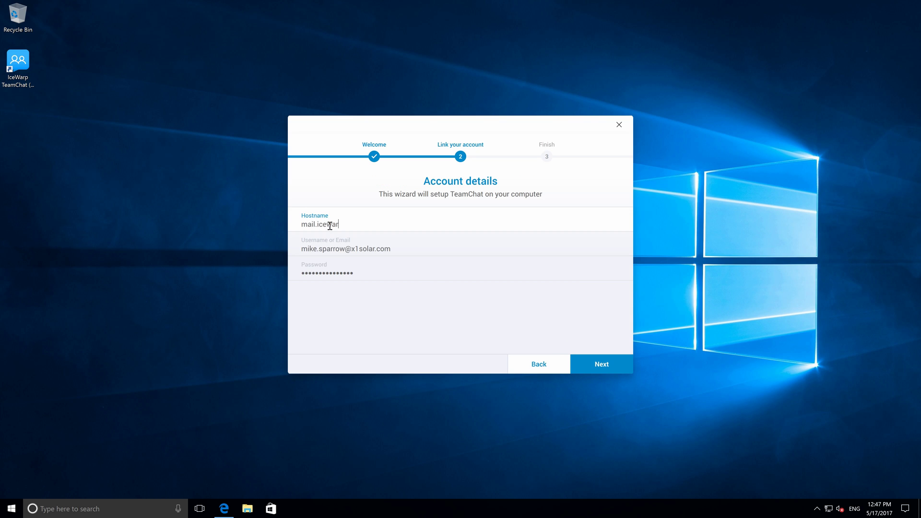
left_click(580, 365)
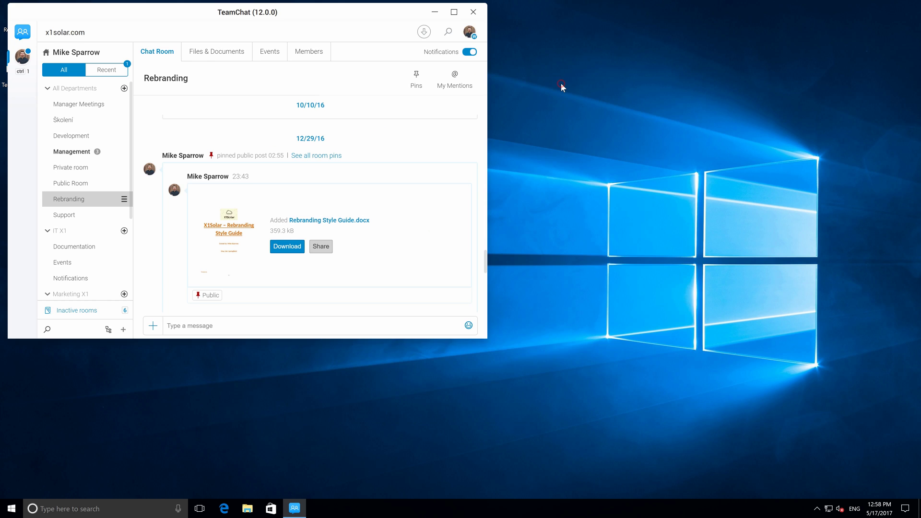
Maximize the TeamChat window and show the Enabled TeamChat accounts page.
double_click(560, 84)
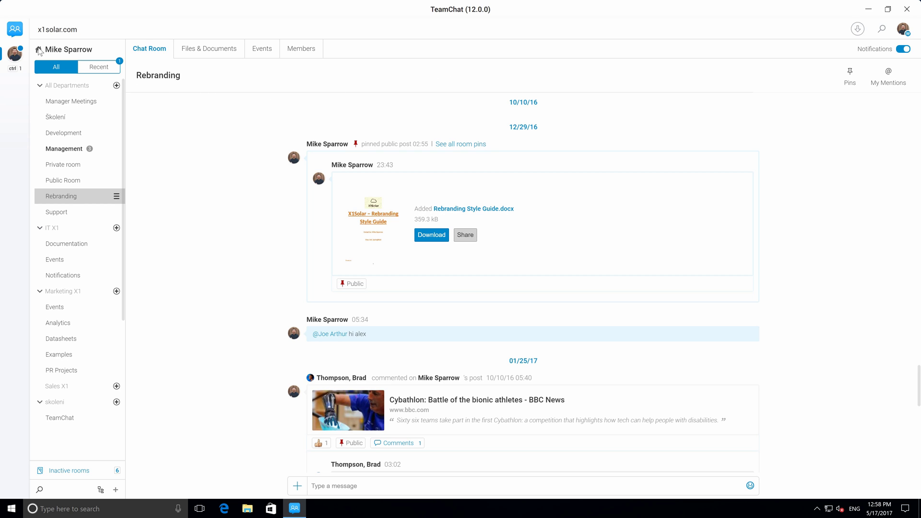
left_click(16, 34)
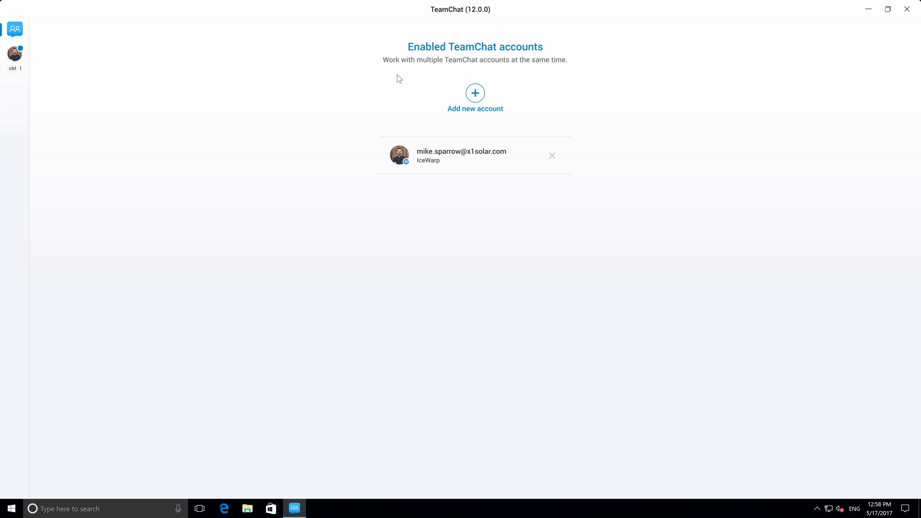
Open and dismiss the Add new account form, then return to the x1solar.com workspace.
left_click(475, 100)
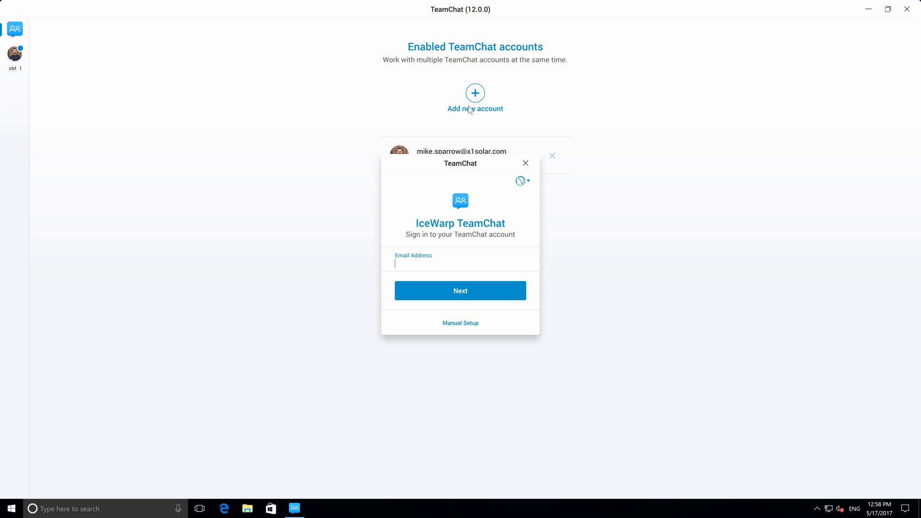
left_click(525, 163)
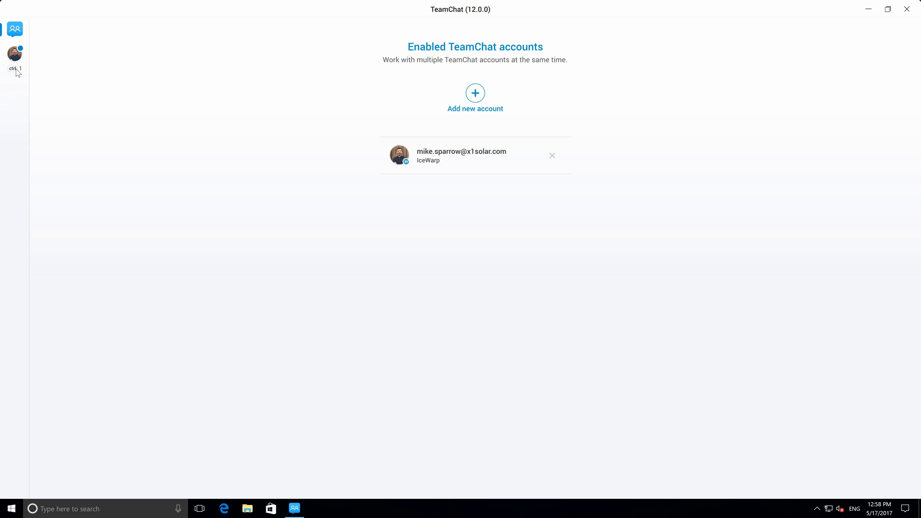
left_click(19, 59)
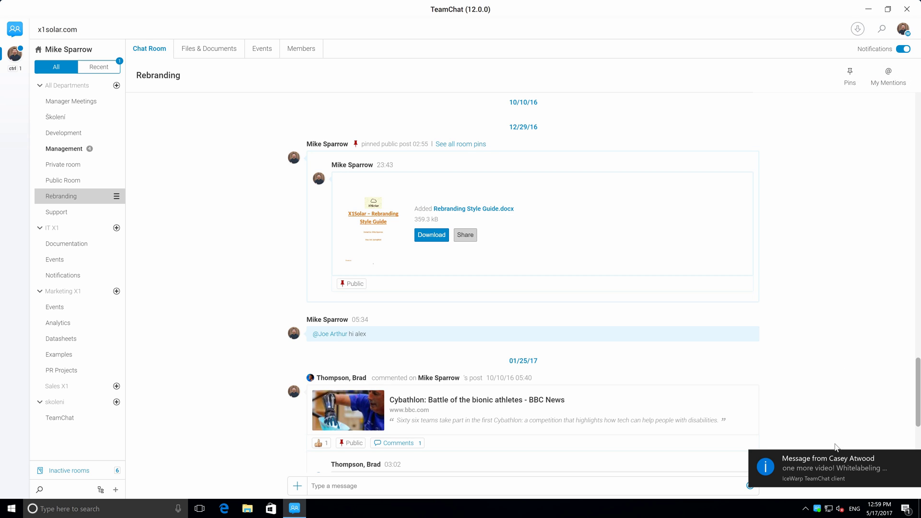
Open Management from Recent rooms and download EnterpriseIT2016_datasheet.pdf from its Files & Documents.
left_click(860, 473)
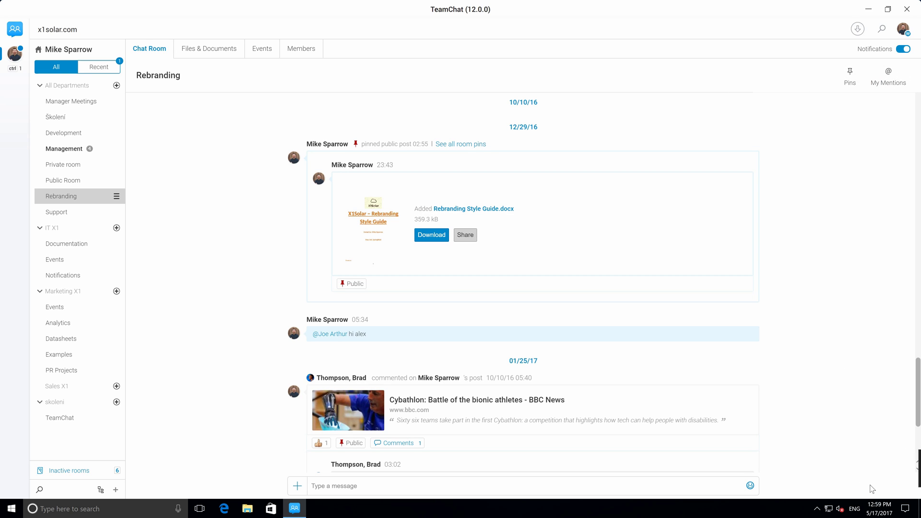
left_click(103, 71)
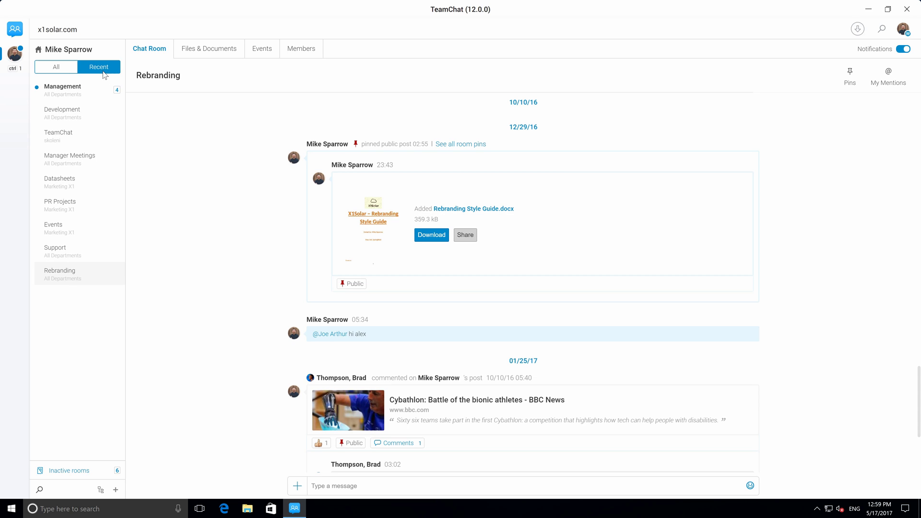
left_click(74, 94)
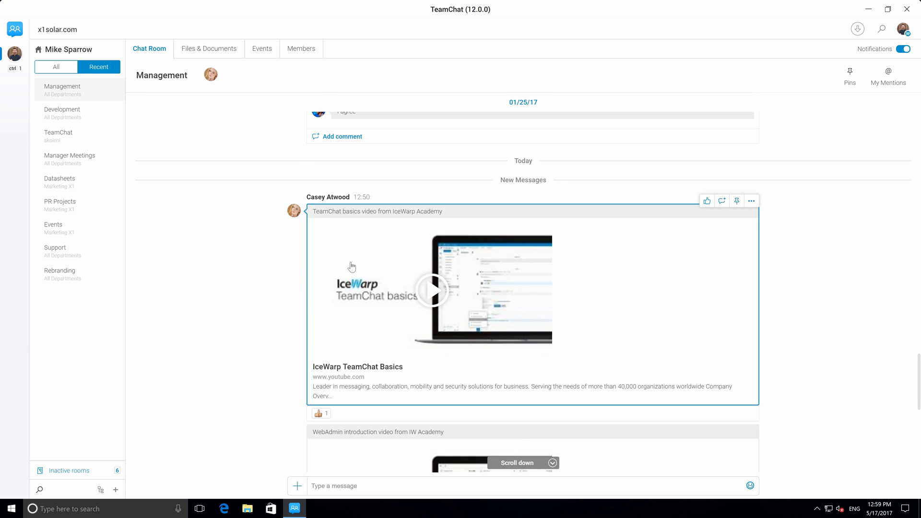
scroll(352, 266, "down", 1)
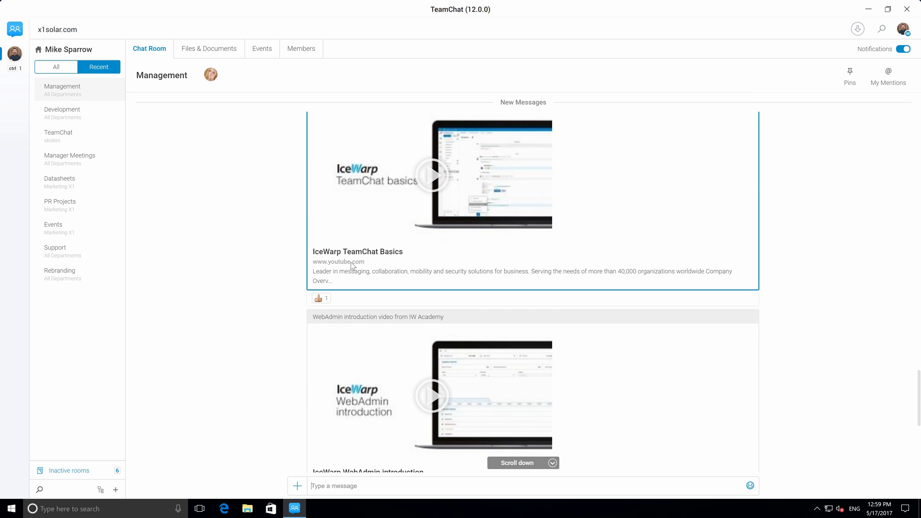
scroll(352, 265, "down", 5)
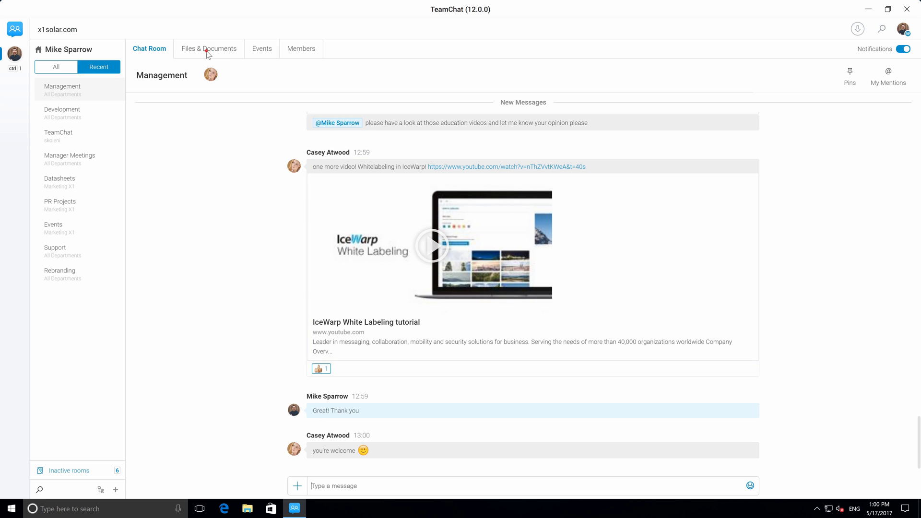
left_click(207, 51)
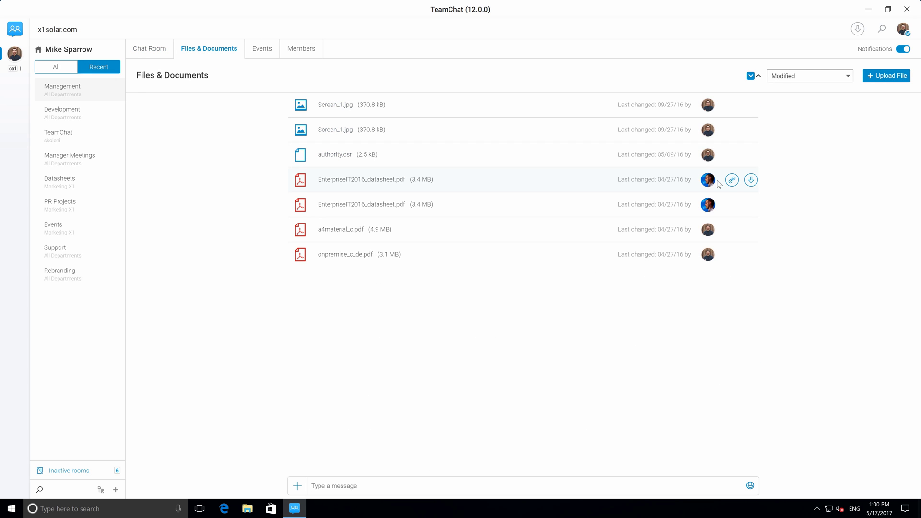
left_click(751, 180)
In Preferences, review Download Folder, switch Run on startup on, and check Language is English.
left_click(903, 29)
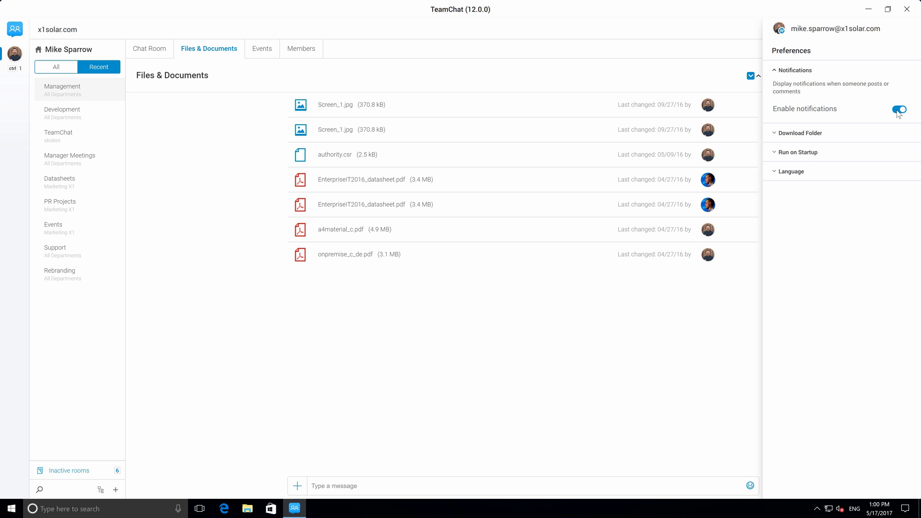
left_click(795, 70)
left_click(780, 90)
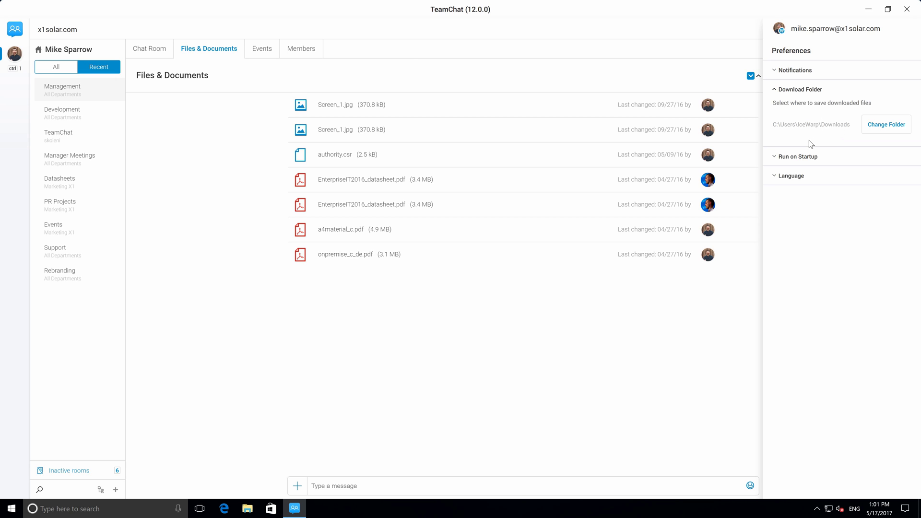
left_click(795, 156)
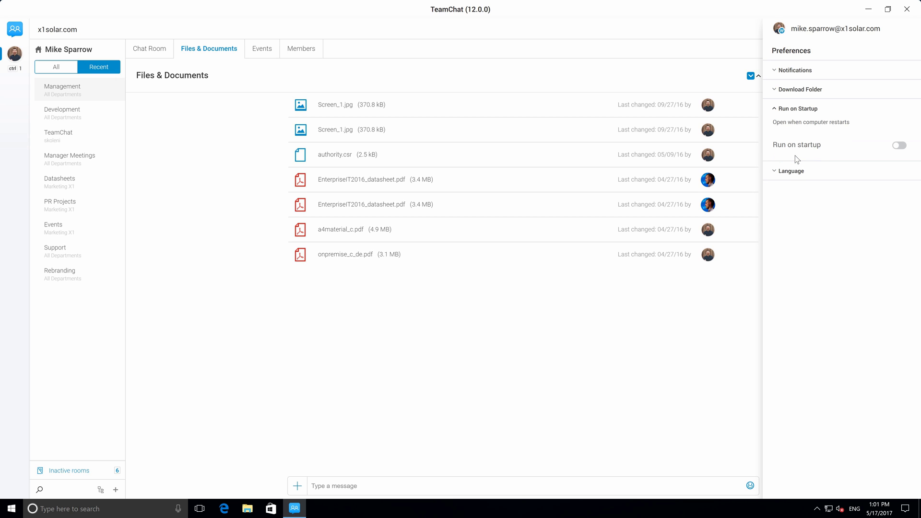
left_click(897, 148)
left_click(797, 172)
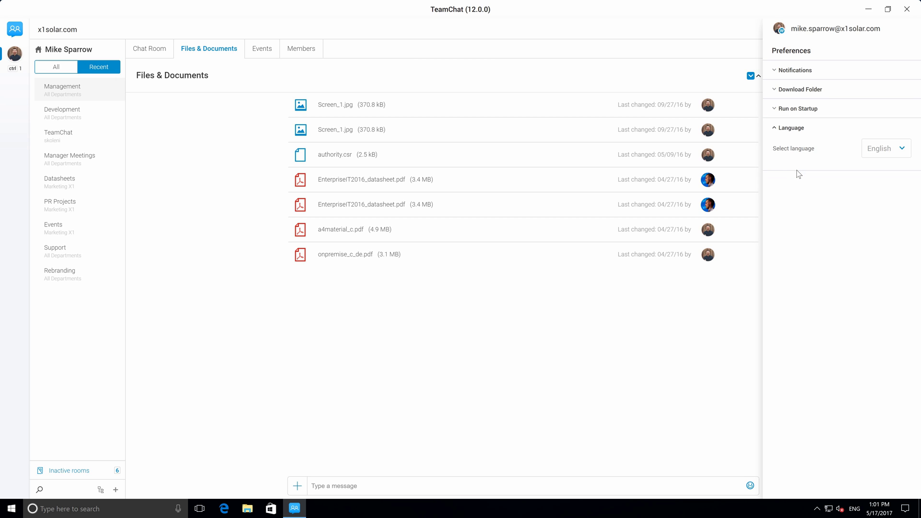
Return from Preferences to the Management room's Chat Room conversation.
left_click(152, 56)
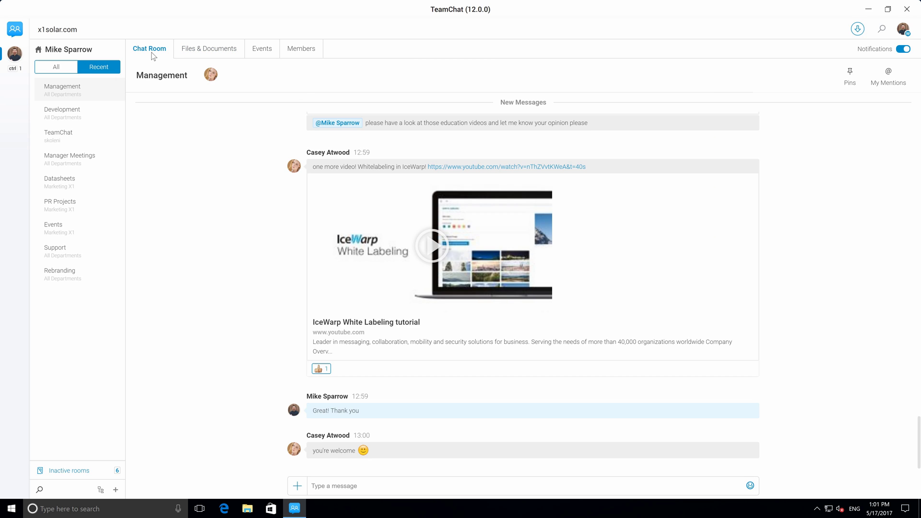